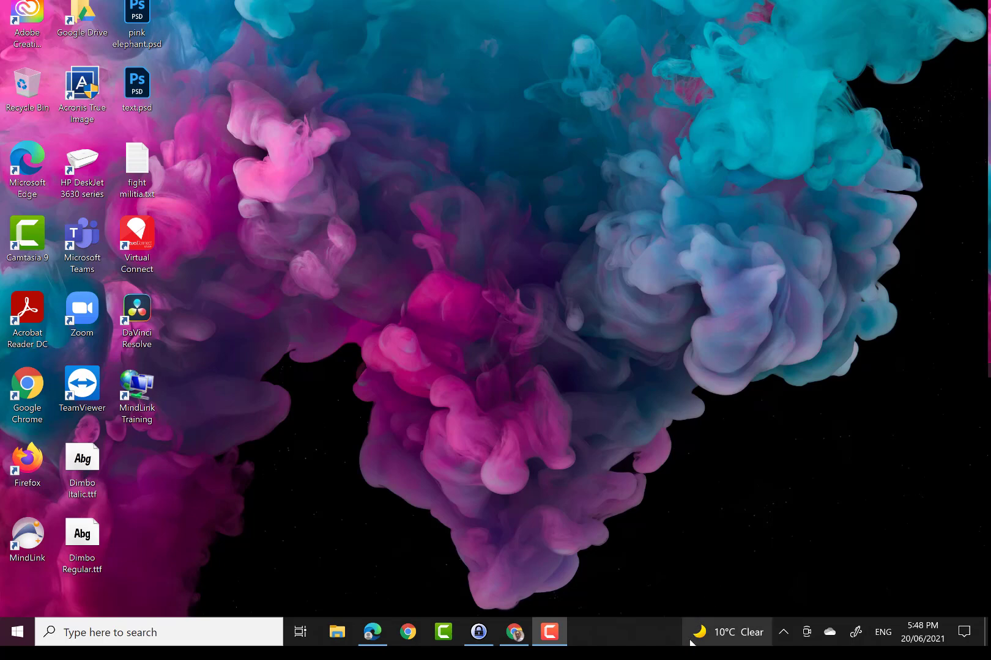
Preview the news and weather panel, then set News and interests to Show icon only.
left_click(742, 636)
left_click(163, 541)
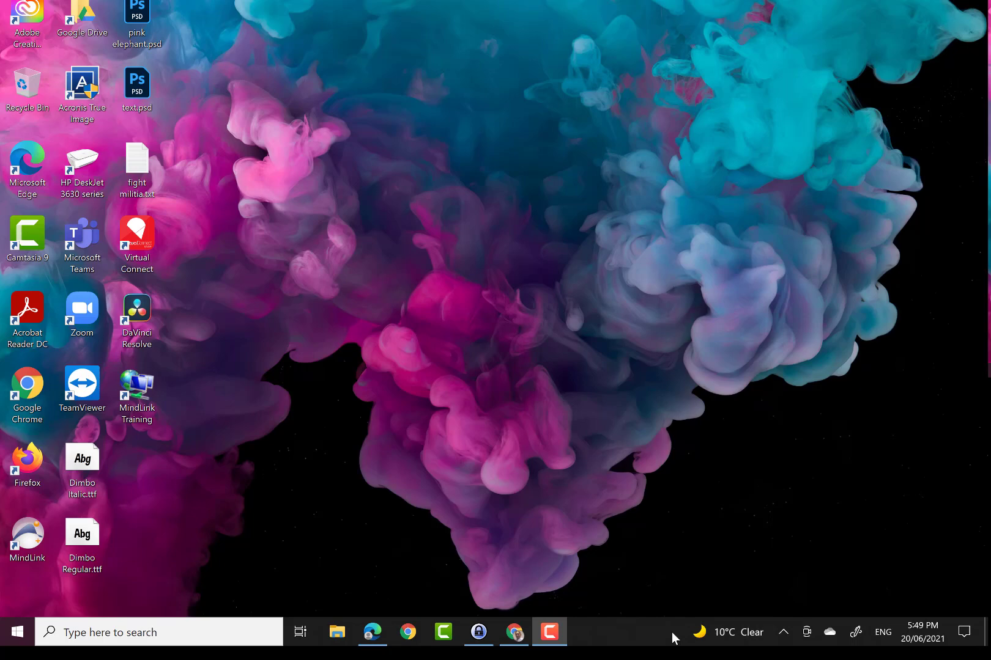
left_click(741, 639)
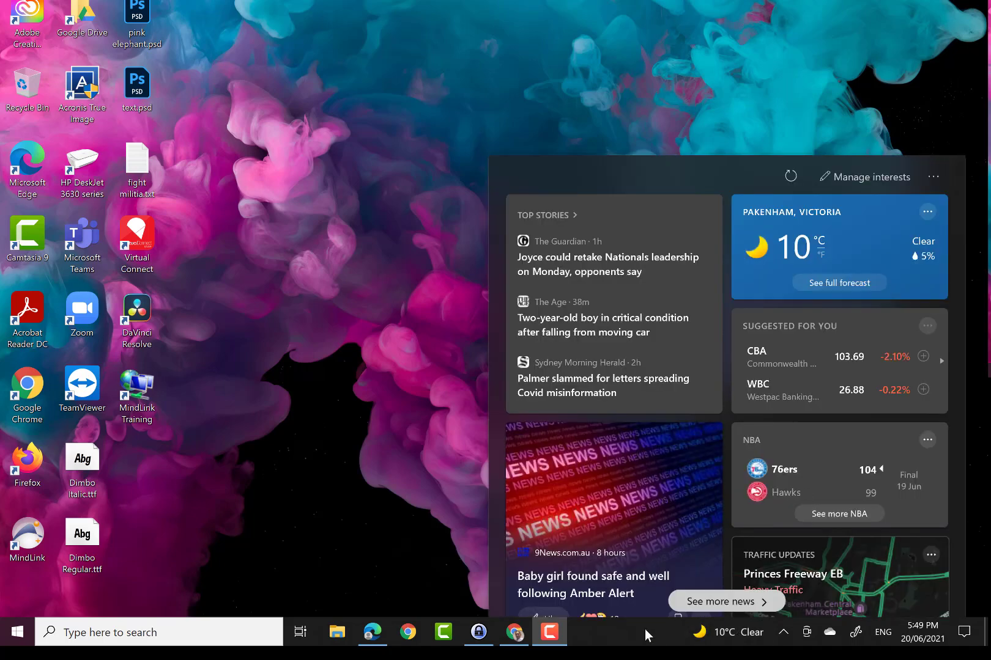
left_click(611, 631)
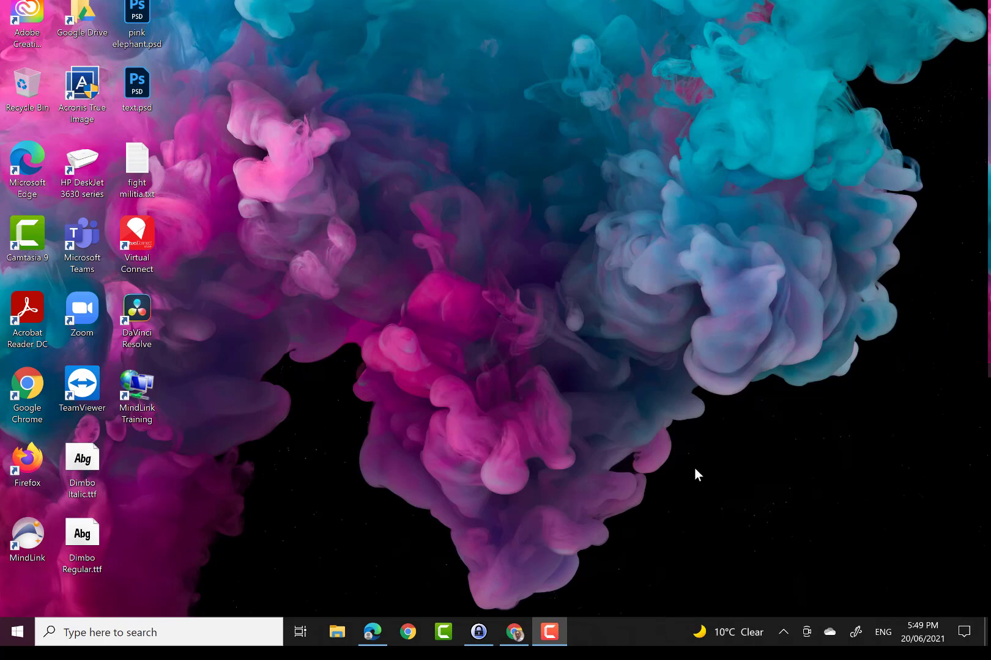
right_click(633, 629)
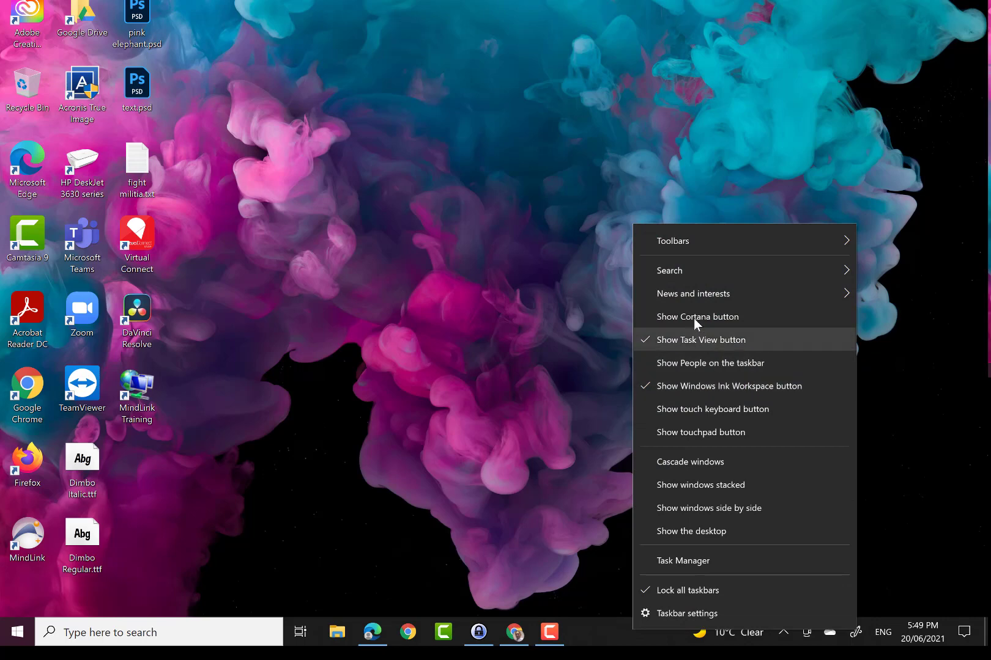
mouse_move(693, 294)
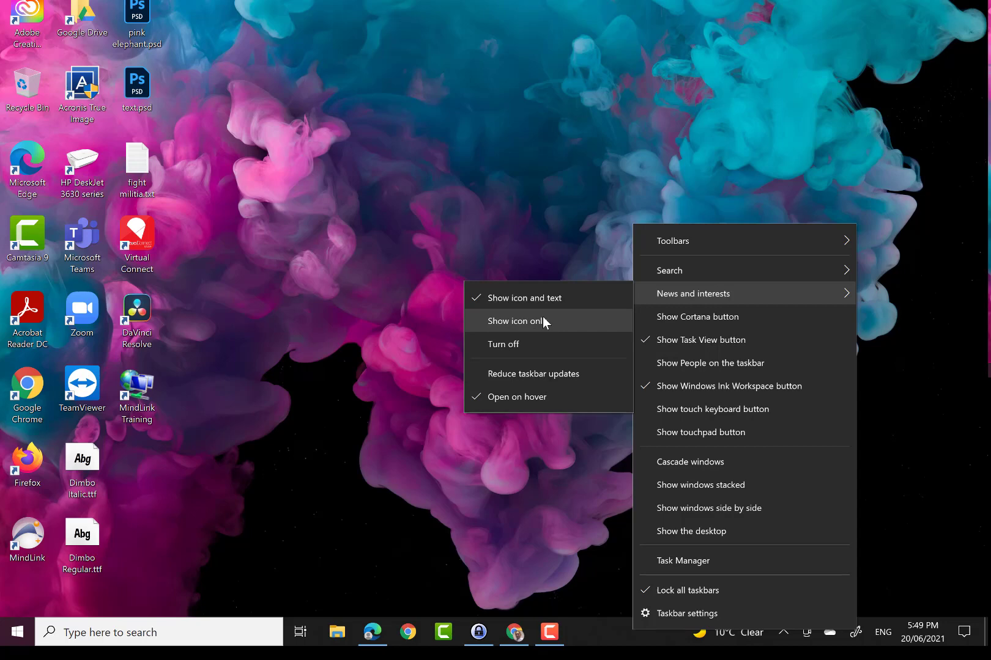
left_click(543, 319)
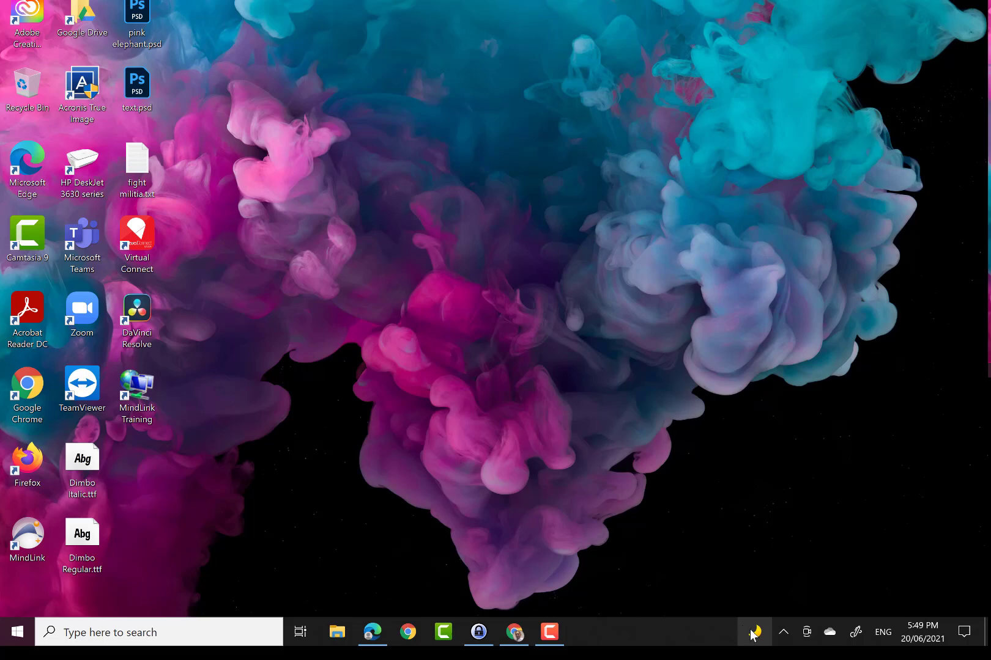
Turn off News and interests from the taskbar menu, removing the weather icon.
right_click(706, 638)
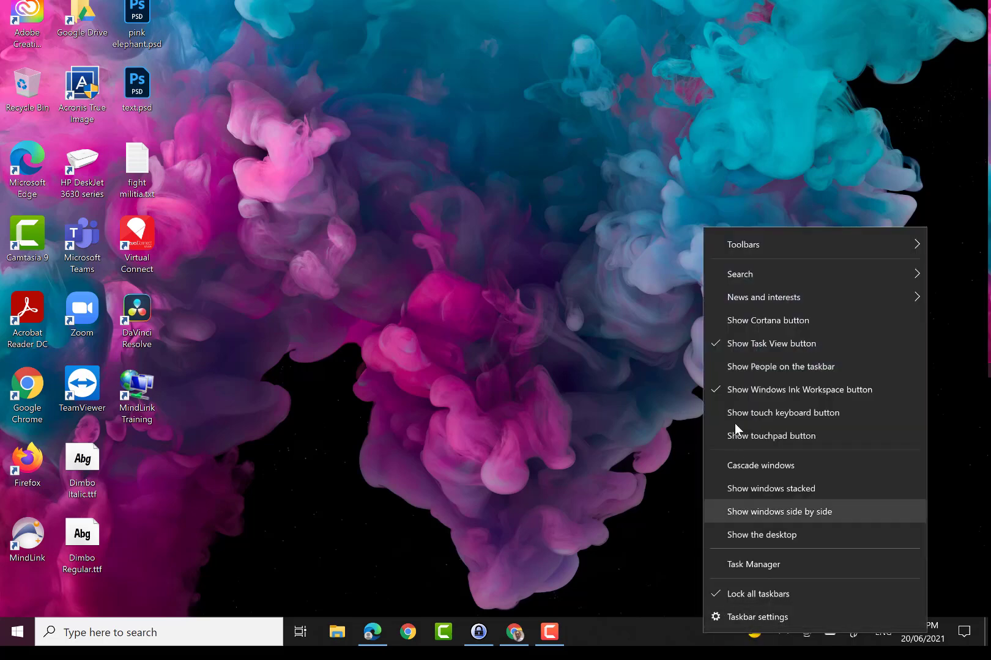
mouse_move(764, 297)
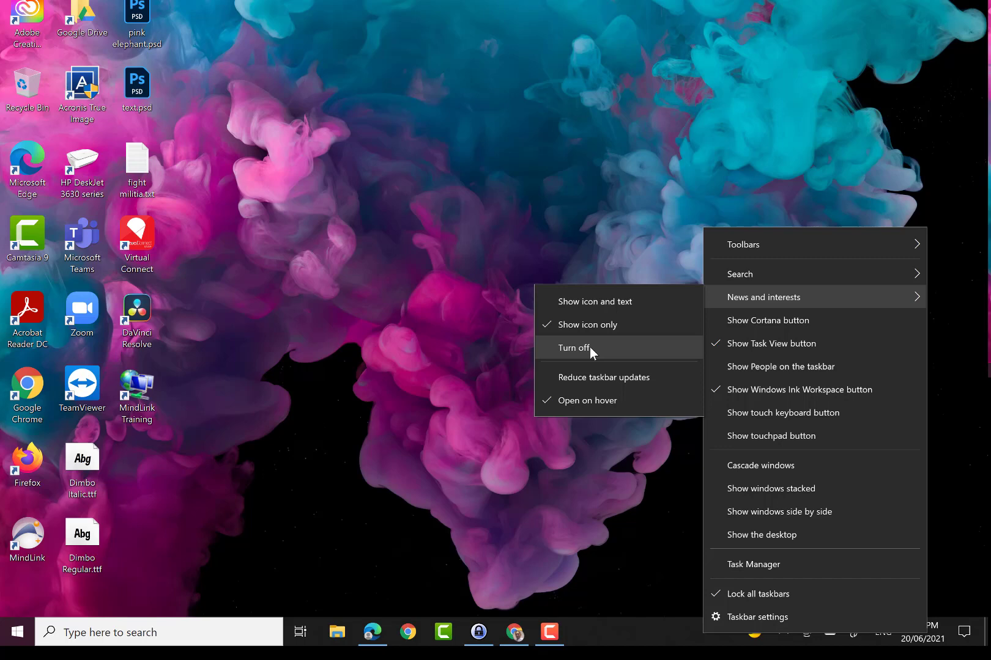
left_click(590, 347)
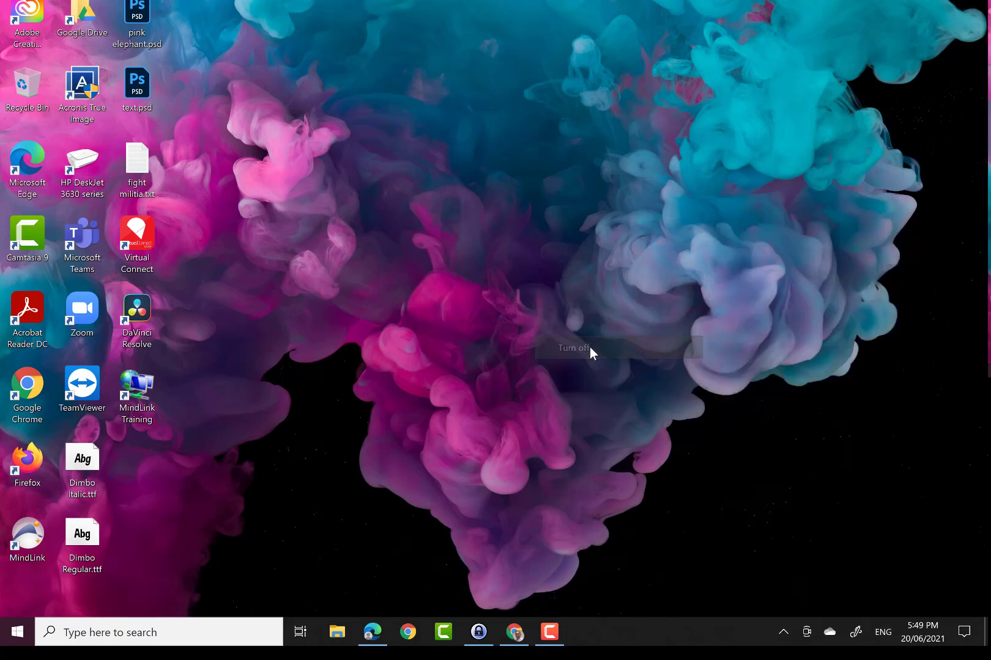